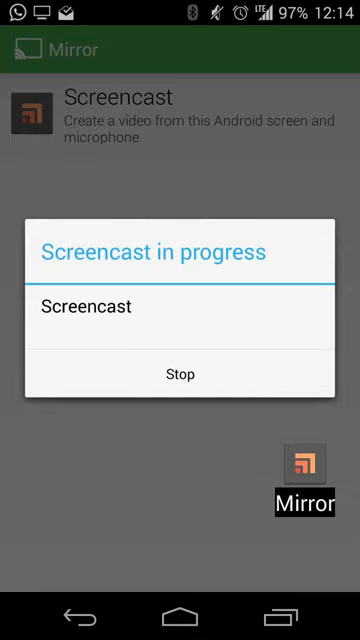
Step: Return to the home screen, find Chrome Dev in the app drawer and launch it
{"action": "key", "text": "Home"}
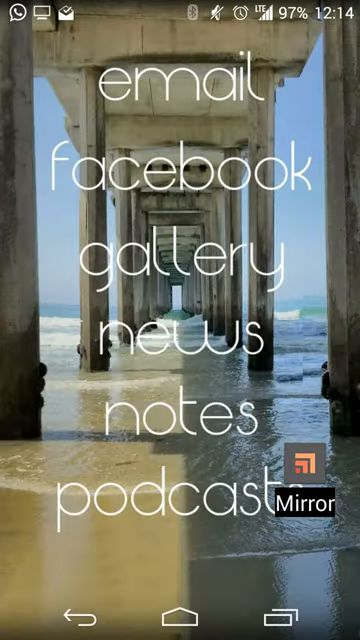
{"action": "left_click_drag", "start_coordinate": [2, 300], "coordinate": [200, 300]}
{"action": "left_click", "coordinate": [291, 119]}
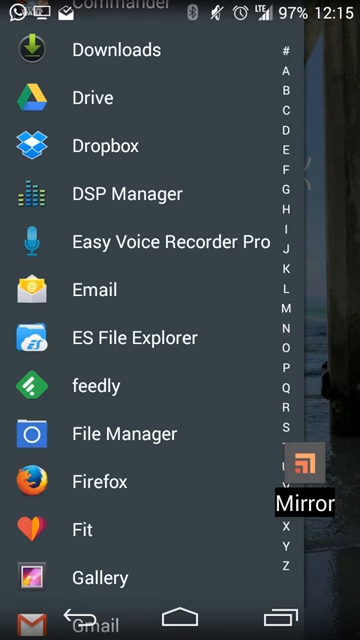
{"action": "left_click_drag", "start_coordinate": [143, 180], "coordinate": [143, 430]}
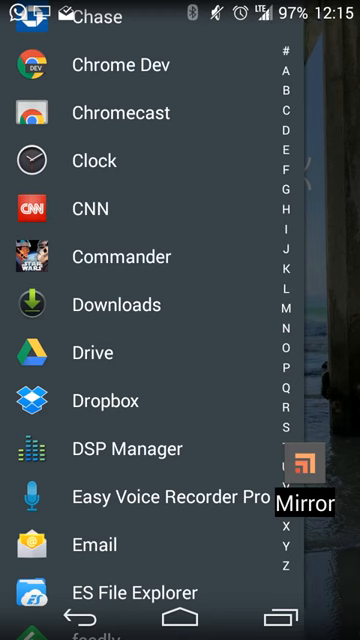
{"action": "left_click_drag", "start_coordinate": [116, 300], "coordinate": [116, 428]}
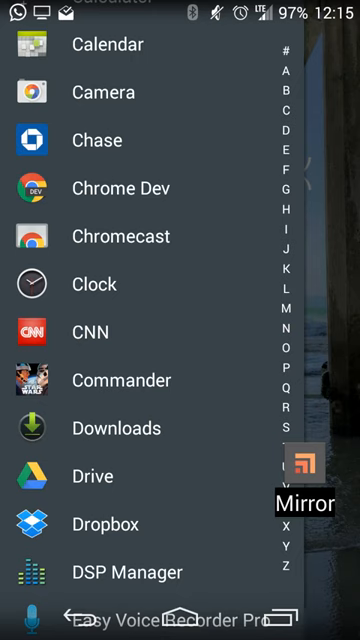
{"action": "left_click", "coordinate": [88, 188]}
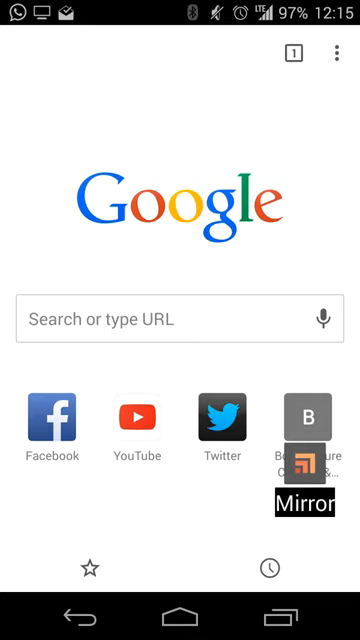
Step: Search Google for 'fun facts' from the new tab's search box
{"action": "left_click", "coordinate": [160, 318]}
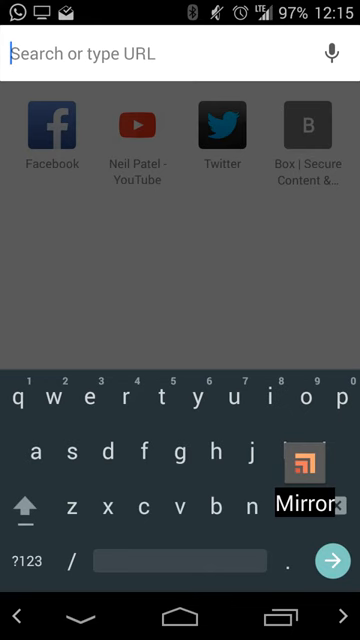
{"action": "type", "text": "fu"}
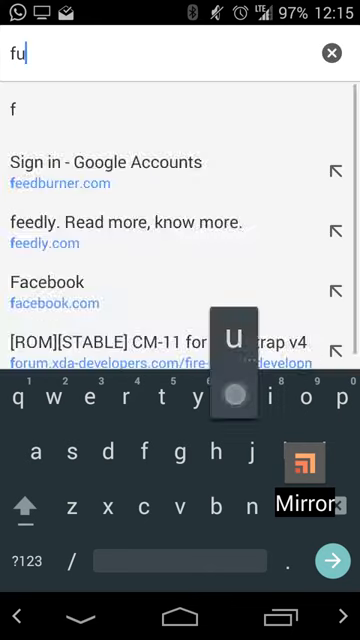
{"action": "type", "text": "n"}
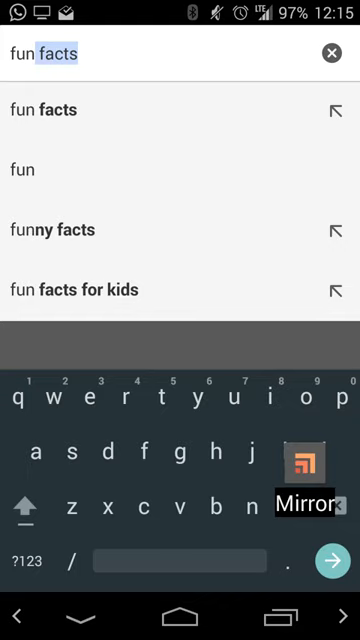
{"action": "left_click", "coordinate": [43, 109]}
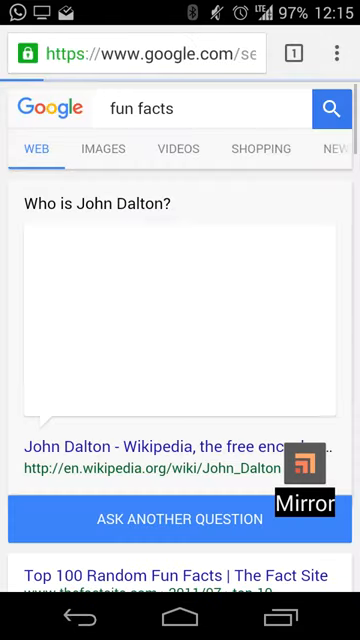
{"action": "scroll", "coordinate": [110, 307], "scroll_direction": "down", "scroll_amount": 2}
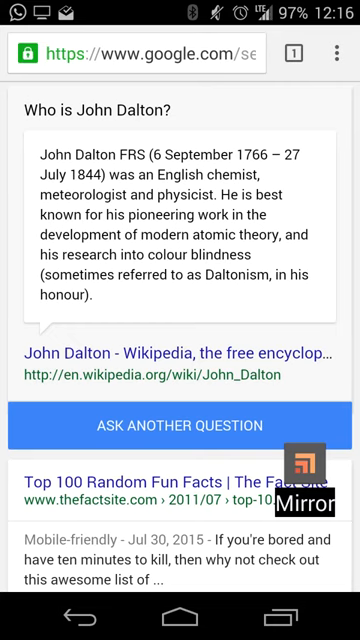
{"action": "scroll", "coordinate": [180, 320], "scroll_direction": "down", "scroll_amount": 1}
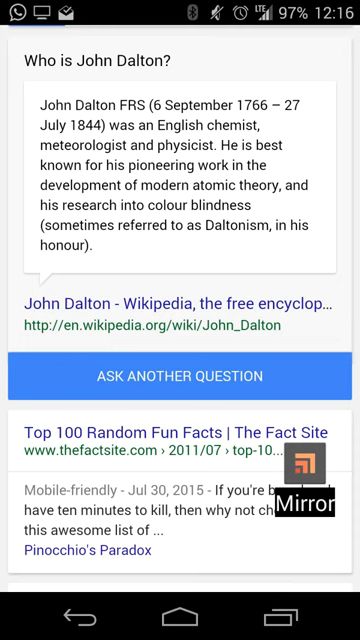
Step: Get another random fact (octopus plurals), dismiss the location prompt, and close the search tab
{"action": "left_click", "coordinate": [180, 376]}
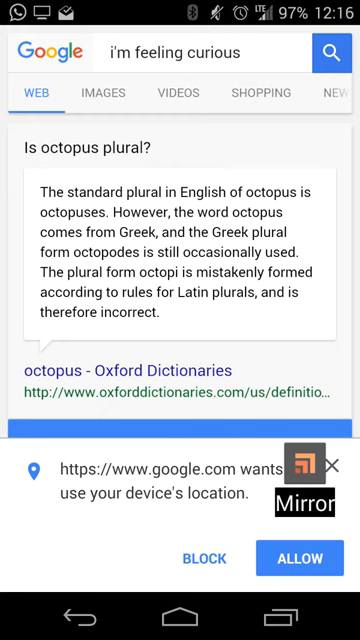
{"action": "left_click", "coordinate": [300, 558]}
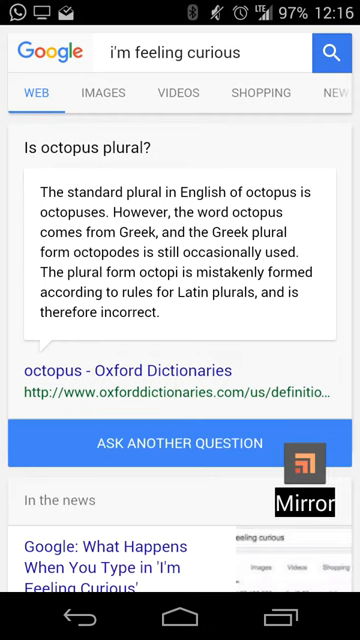
{"action": "scroll", "coordinate": [80, 250], "scroll_direction": "up", "scroll_amount": 2}
{"action": "left_click", "coordinate": [200, 108]}
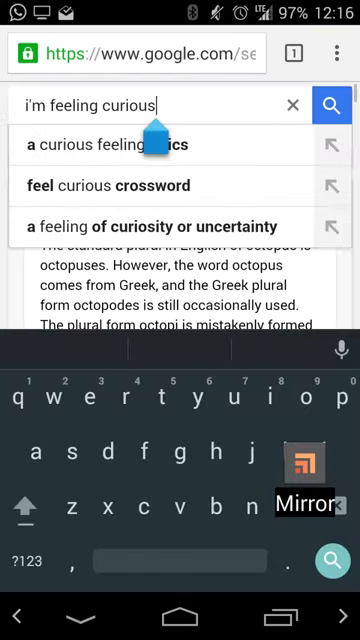
{"action": "key", "text": "Escape"}
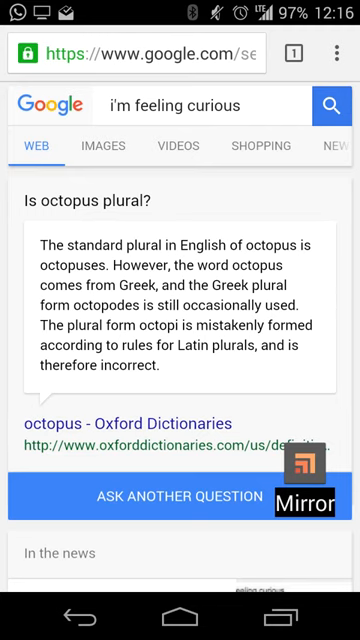
{"action": "left_click", "coordinate": [294, 53]}
{"action": "left_click", "coordinate": [322, 107]}
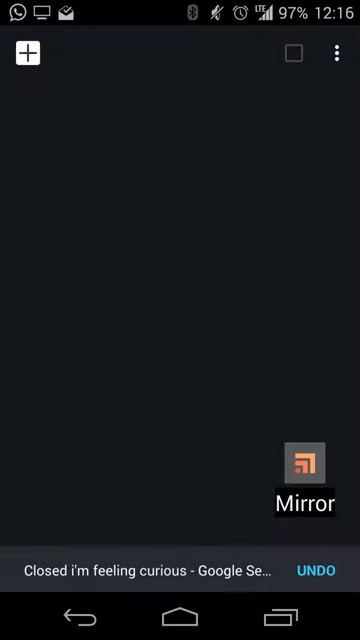
Step: Search 'i'm feeling curious' in a new tab, then close that tab and go home
{"action": "left_click", "coordinate": [27, 53]}
{"action": "left_click", "coordinate": [160, 305]}
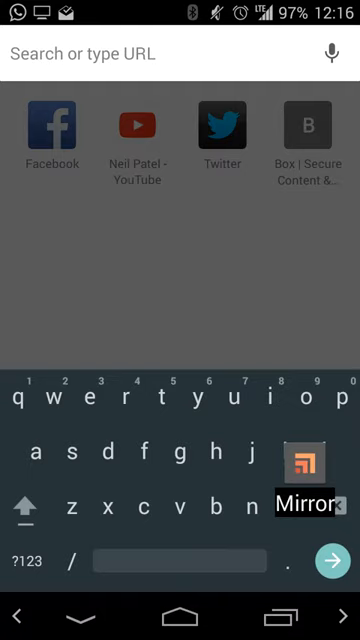
{"action": "type", "text": "I'm"}
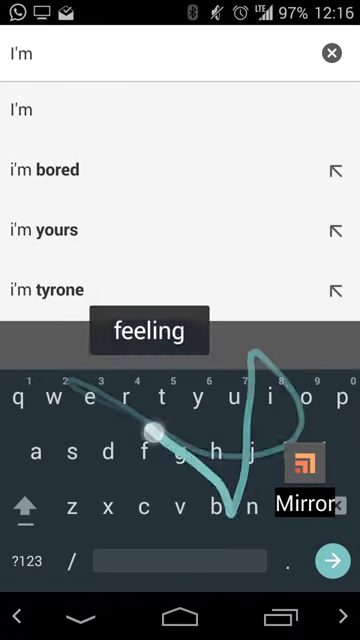
{"action": "type", "text": " feeling"}
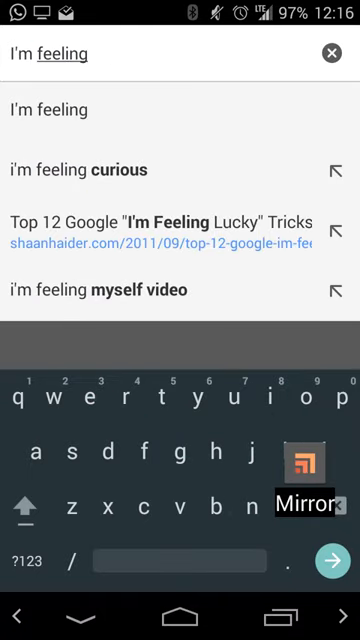
{"action": "left_click", "coordinate": [72, 172]}
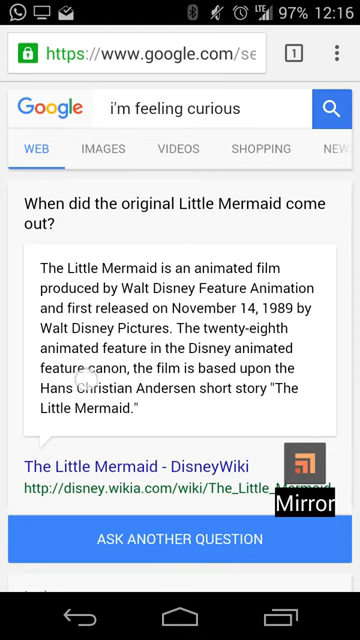
{"action": "scroll", "coordinate": [180, 380], "scroll_direction": "down", "scroll_amount": 2}
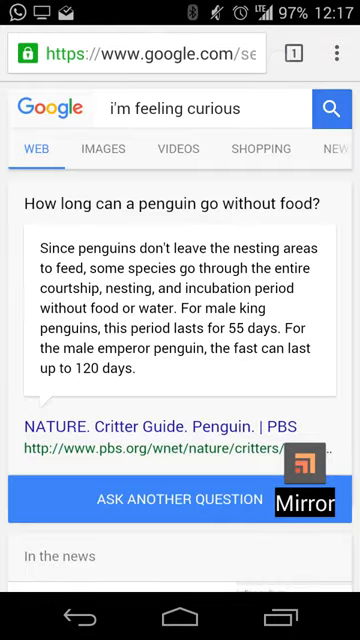
{"action": "left_click", "coordinate": [294, 53]}
{"action": "left_click", "coordinate": [324, 110]}
{"action": "left_click", "coordinate": [80, 618]}
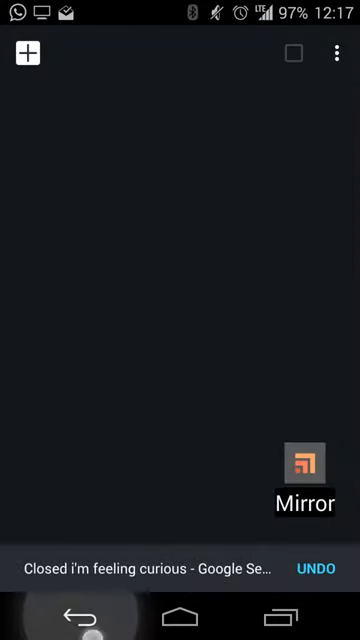
Step: Swipe open the app drawer to launch Firefox
{"action": "left_click_drag", "start_coordinate": [5, 320], "coordinate": [200, 320]}
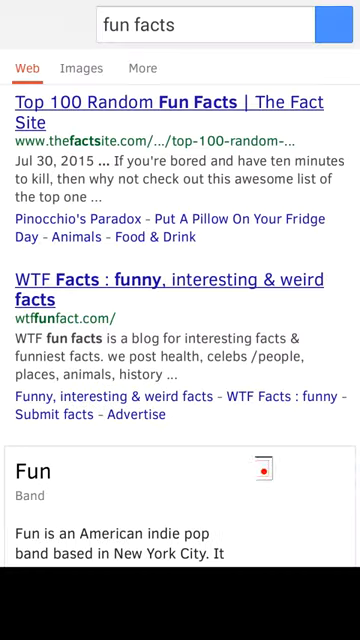
{"action": "scroll", "coordinate": [180, 400], "scroll_direction": "down", "scroll_amount": 8}
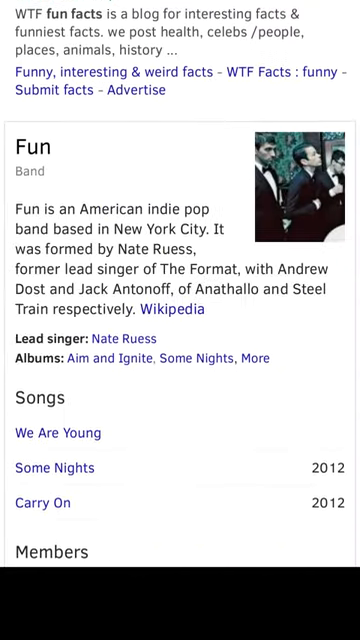
{"action": "scroll", "coordinate": [180, 400], "scroll_direction": "down", "scroll_amount": 1}
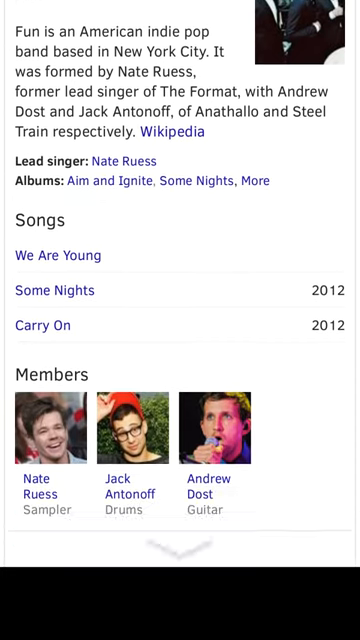
{"action": "scroll", "coordinate": [180, 300], "scroll_direction": "up", "scroll_amount": 10}
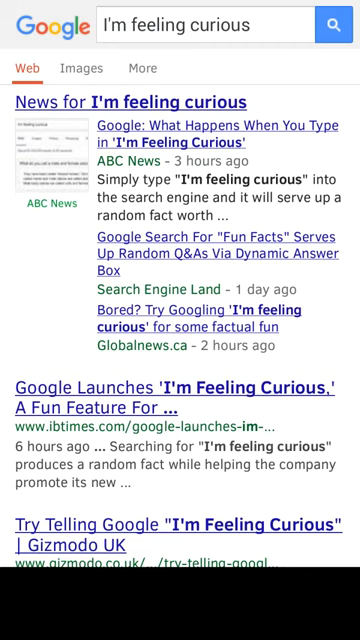
Step: Rerun the recent 'fun facts' search in the Google app, view the satellites fact card, then go back
{"action": "key", "text": "Home"}
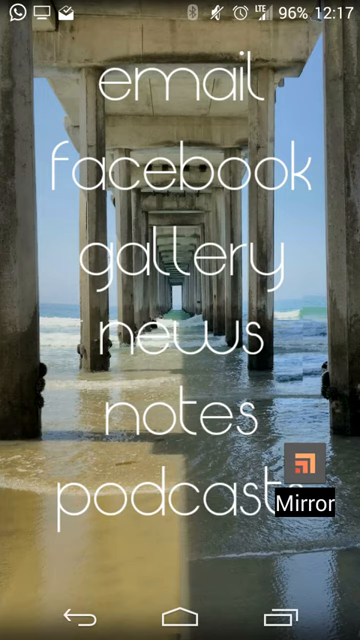
{"action": "left_click_drag", "start_coordinate": [180, 620], "coordinate": [180, 460]}
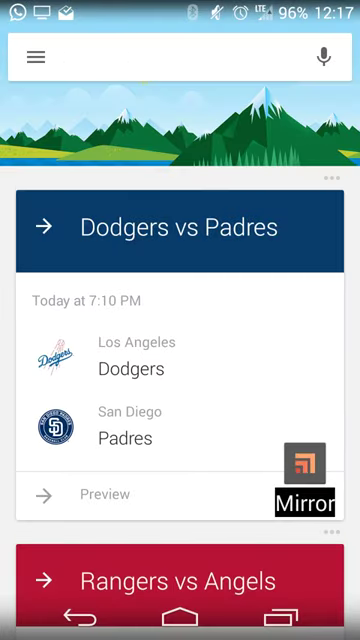
{"action": "left_click", "coordinate": [170, 56]}
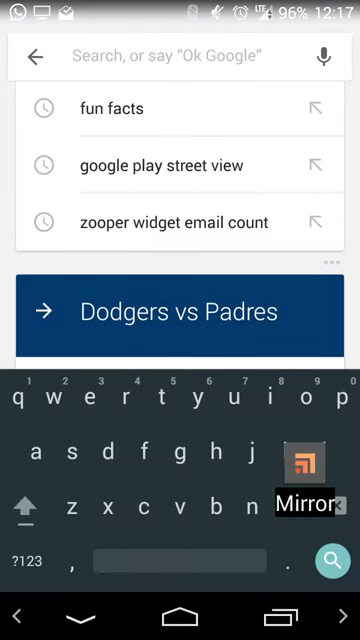
{"action": "left_click", "coordinate": [111, 108]}
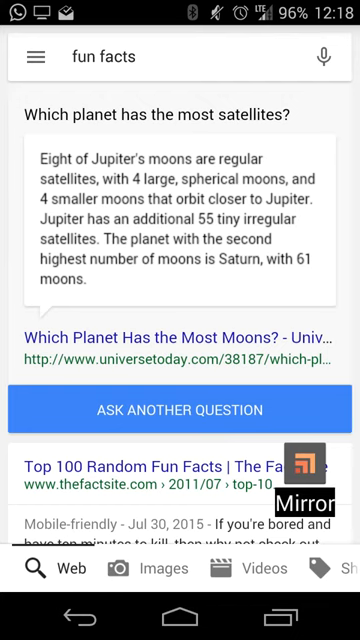
{"action": "key", "text": "Escape"}
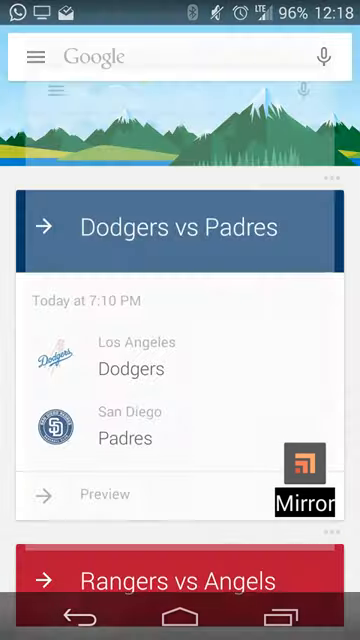
Step: From the home screen, jump to M in the app drawer and launch the Mirror app
{"action": "left_click", "coordinate": [179, 618]}
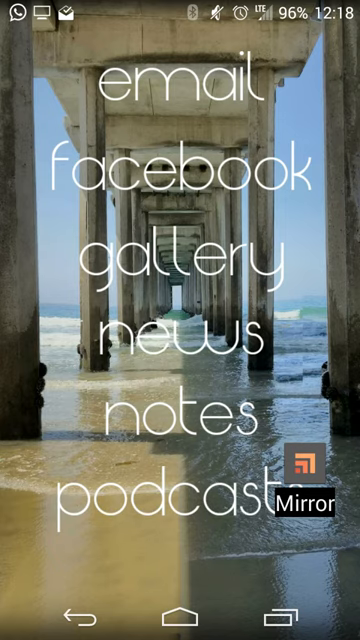
{"action": "left_click_drag", "start_coordinate": [5, 300], "coordinate": [200, 300]}
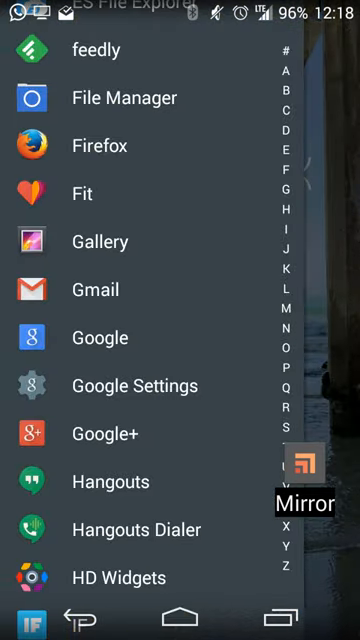
{"action": "left_click", "coordinate": [286, 308]}
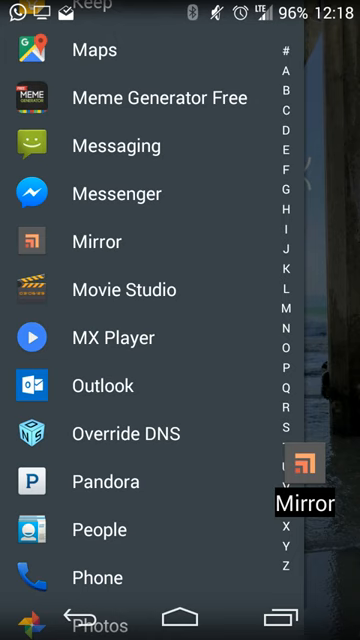
{"action": "left_click", "coordinate": [97, 241]}
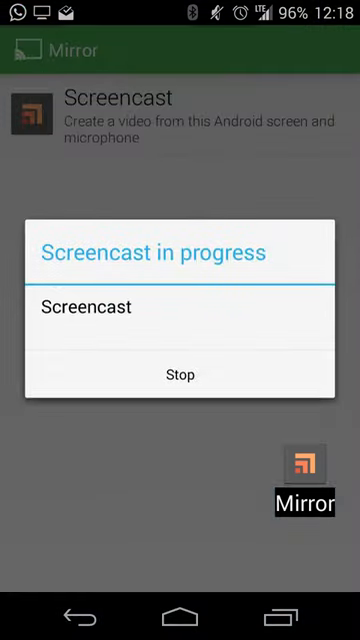